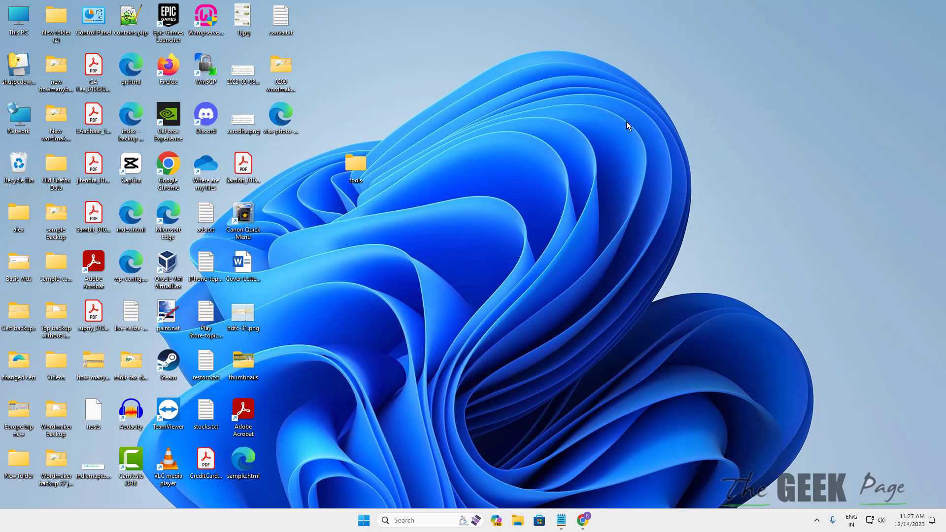
Step: Search for 'cmd' and run Command Prompt as administrator
click(408, 521)
text(cmd)
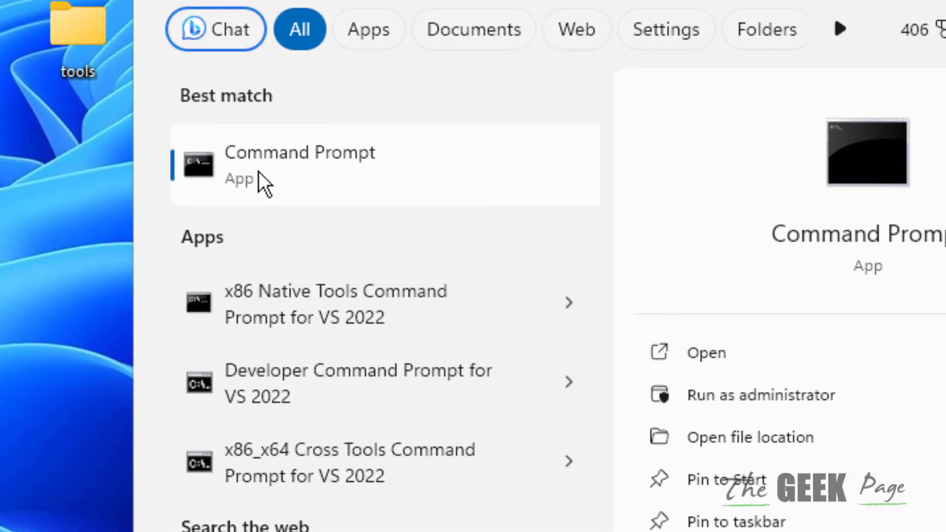
right_click(312, 189)
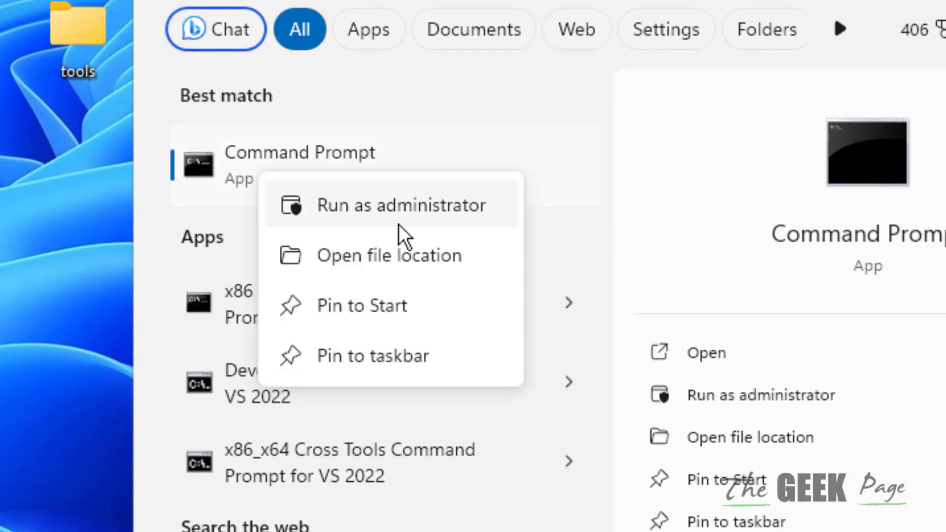
click(405, 117)
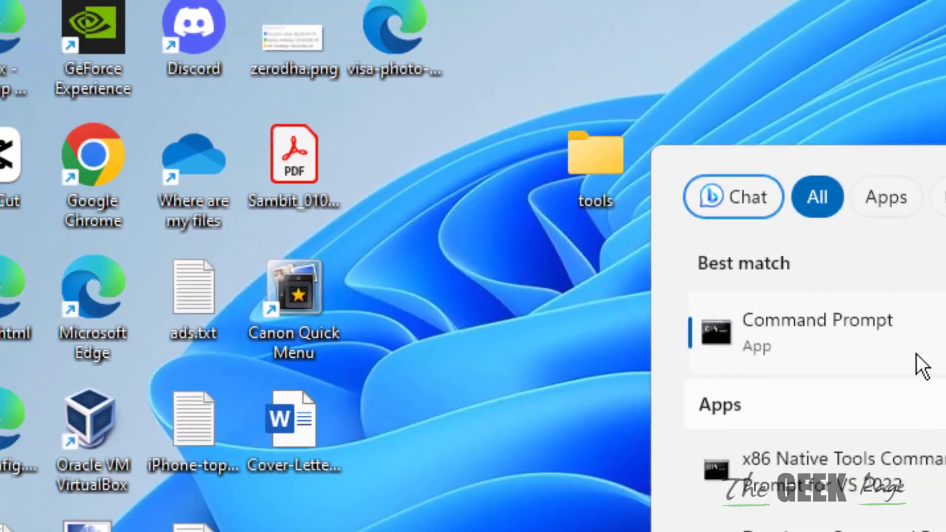
Step: Run 'netsh wlan show drivers' to list the wireless driver details
text(netsh)
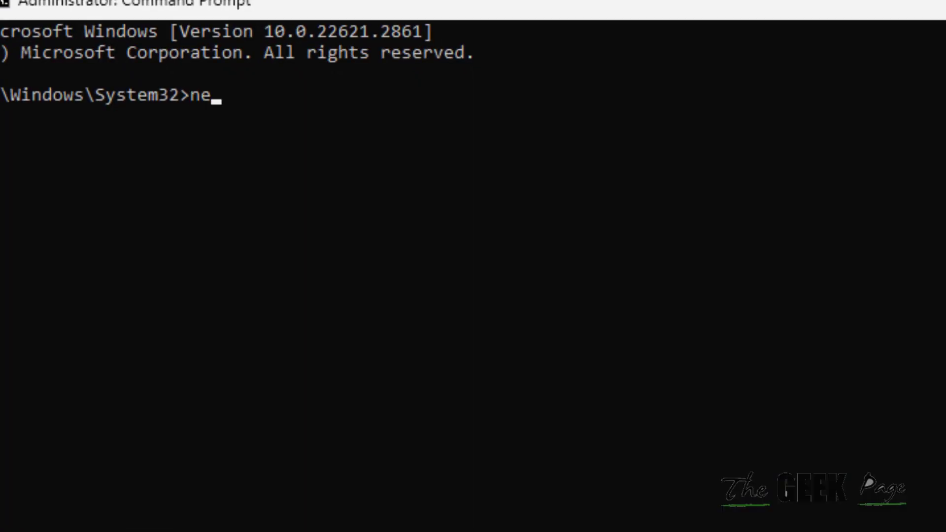
text( wlan )
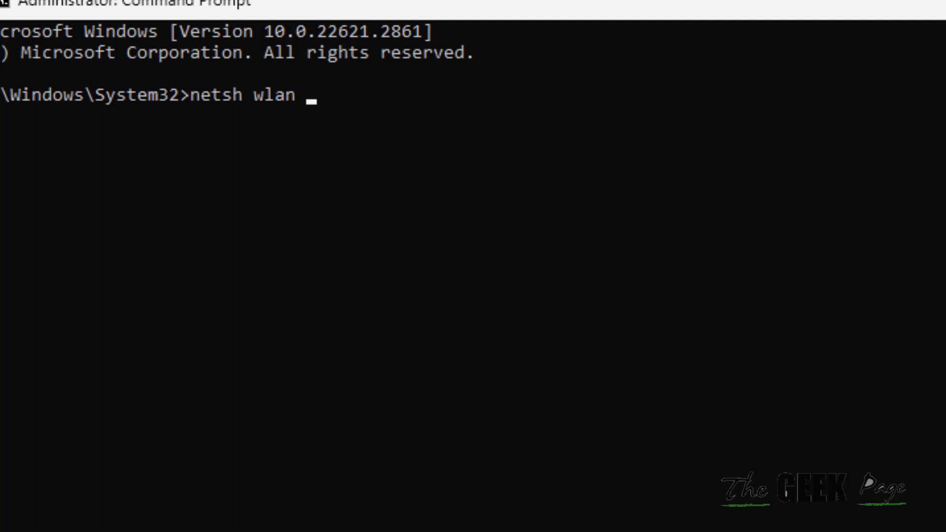
text(show drivers)
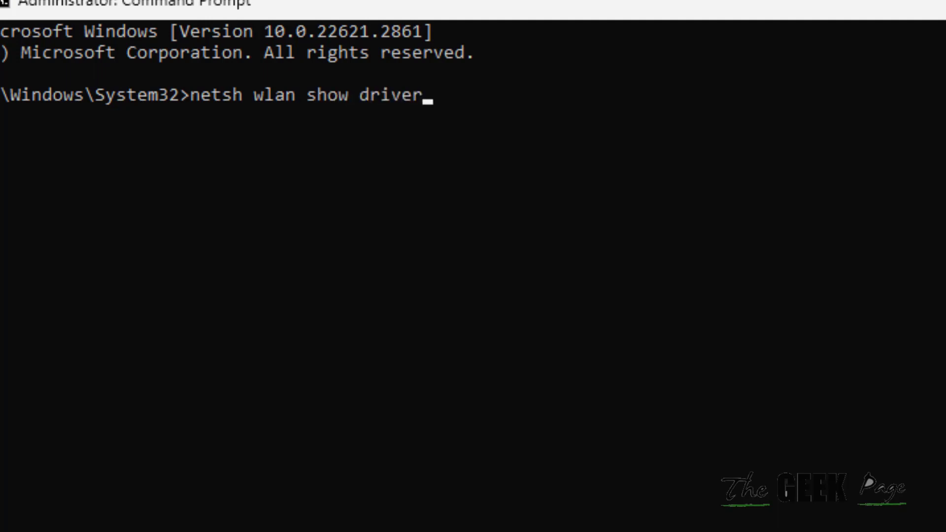
key(Return)
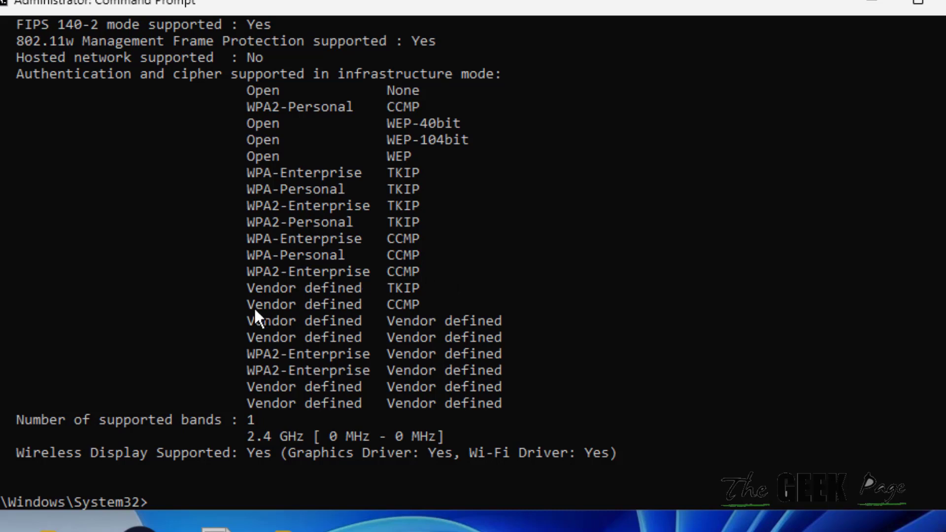
scroll(254, 310, up, 1)
scroll(254, 311, down, 1)
scroll(253, 306, down, 1)
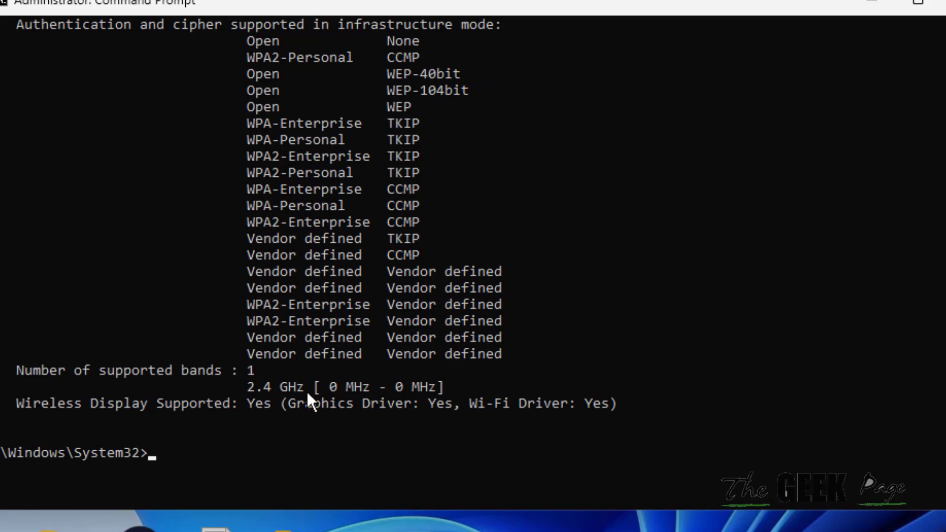
Step: Highlight the 2.4 GHz band value and the 802.11n 802.11g 802.11b radio types line
drag(311, 391, 249, 389)
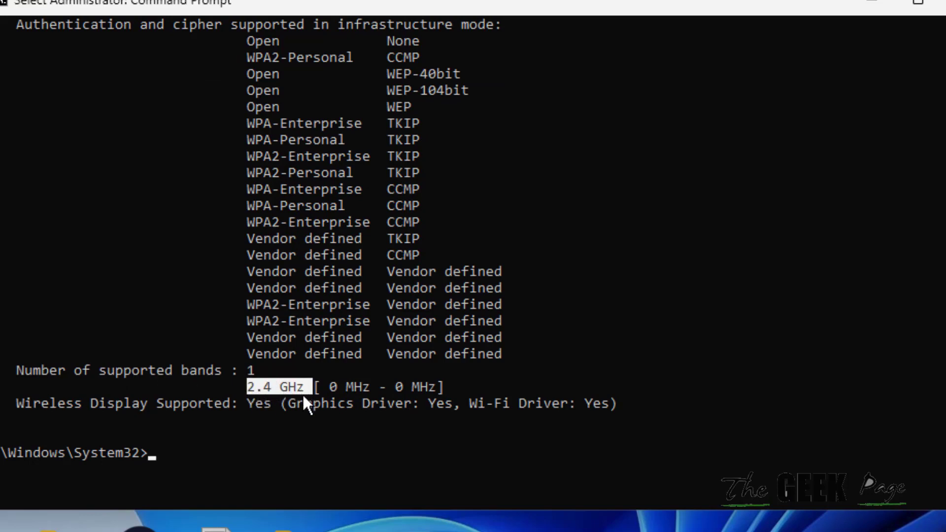
key(shift+Right)
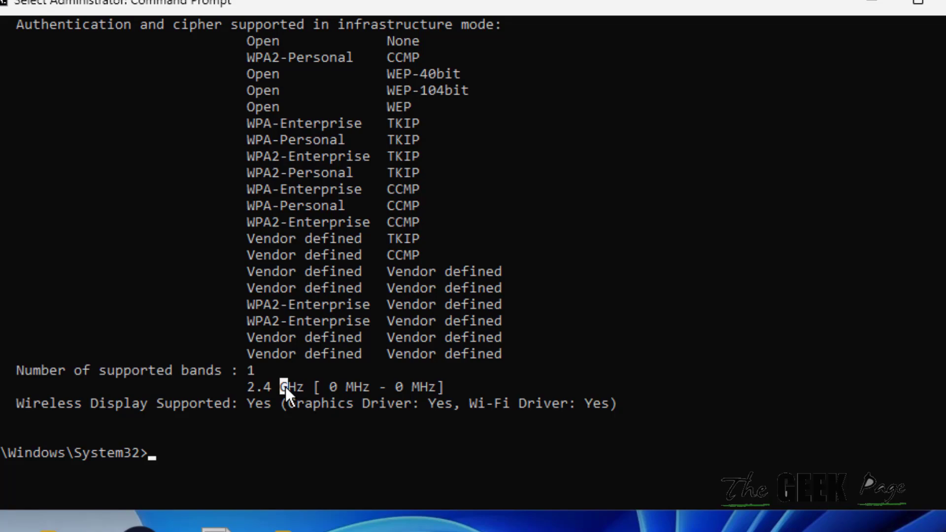
key(shift+Left)
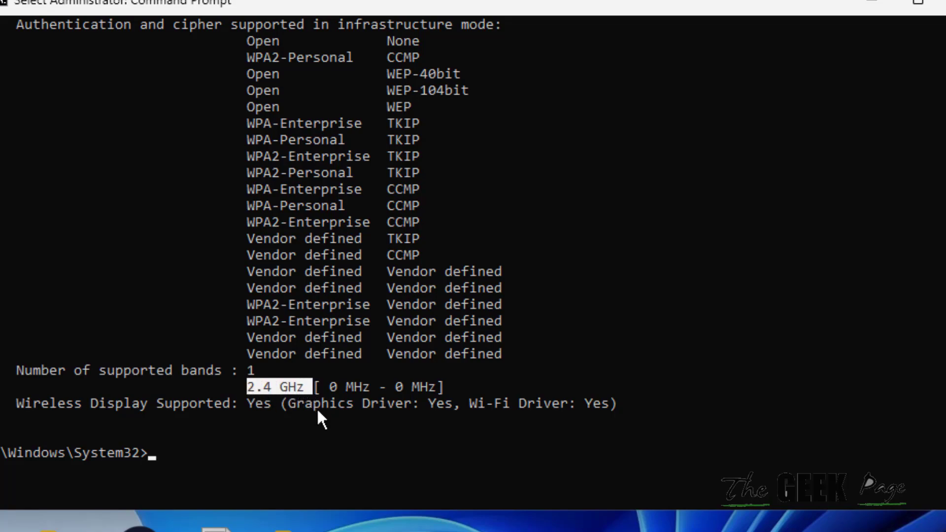
scroll(318, 413, up, 1)
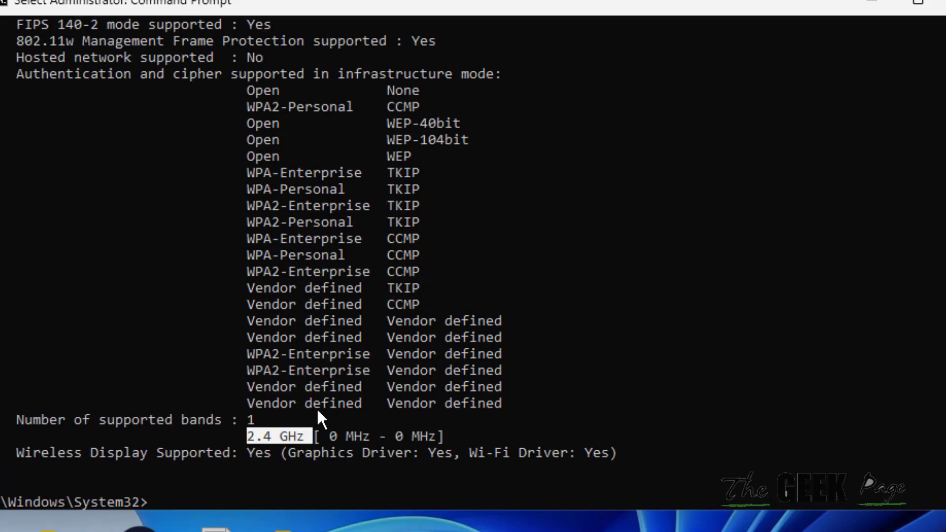
scroll(318, 414, up, 4)
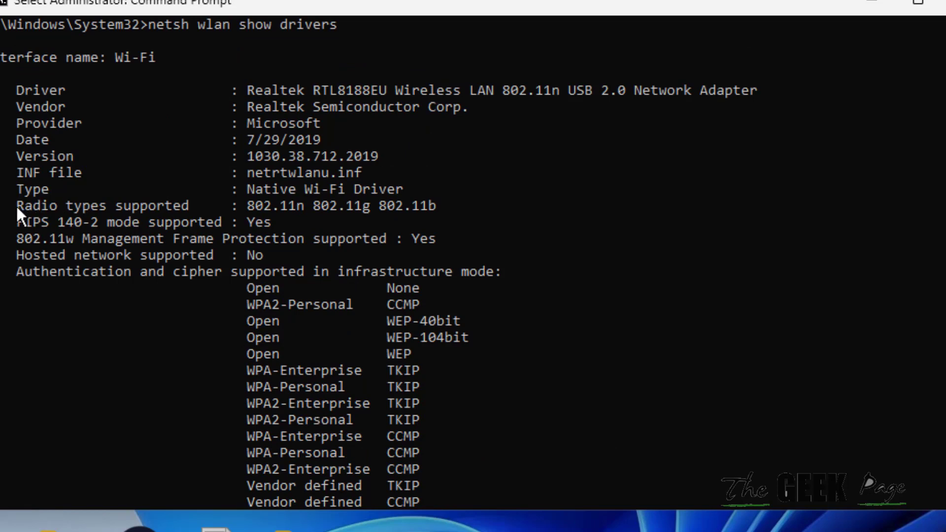
drag(165, 205, 440, 208)
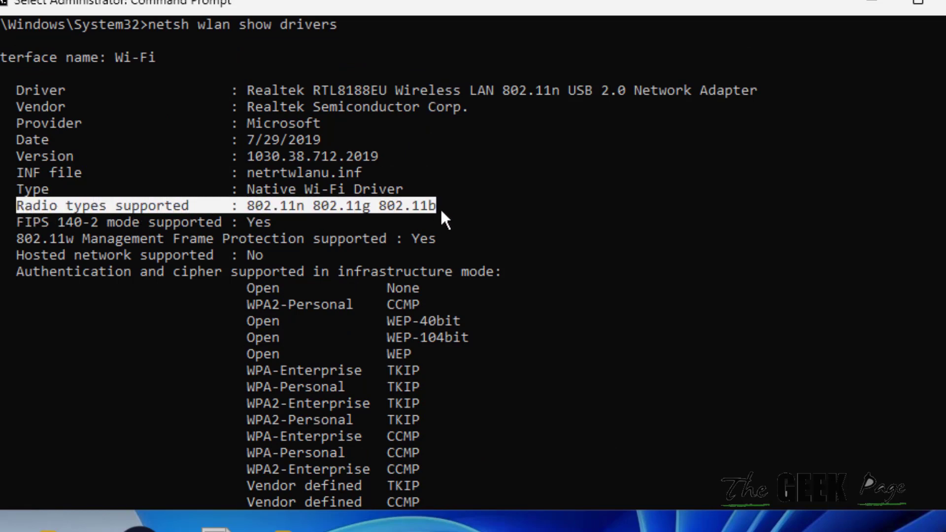
scroll(345, 266, down, 4)
scroll(134, 432, up, 5)
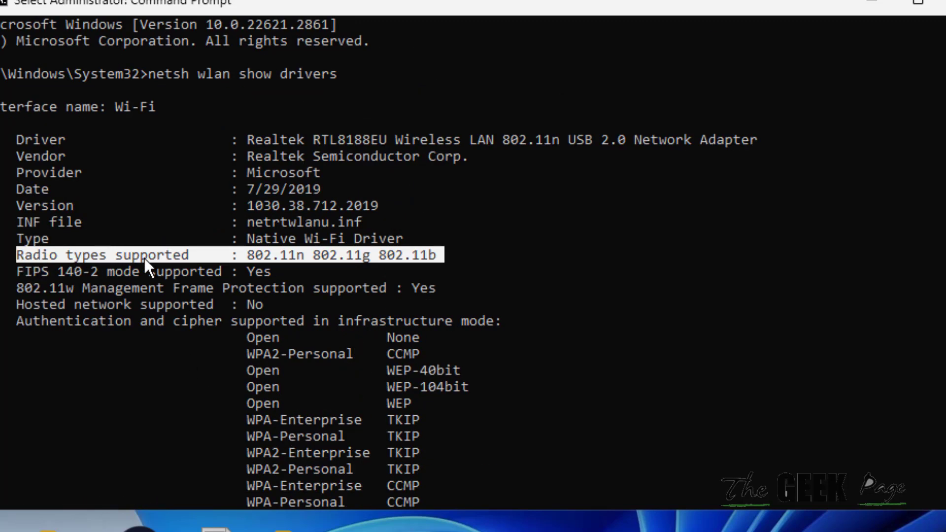
Step: Compare radio types against the notes' lines a), c), b), mark b) as 2.4GHz-only, then minimize Notepad
key(ctrl+c)
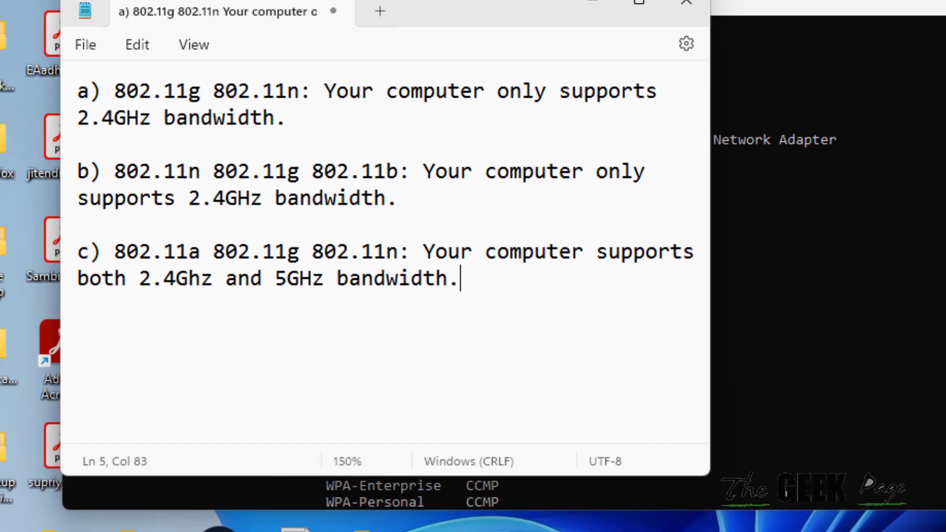
drag(439, 23, 538, 306)
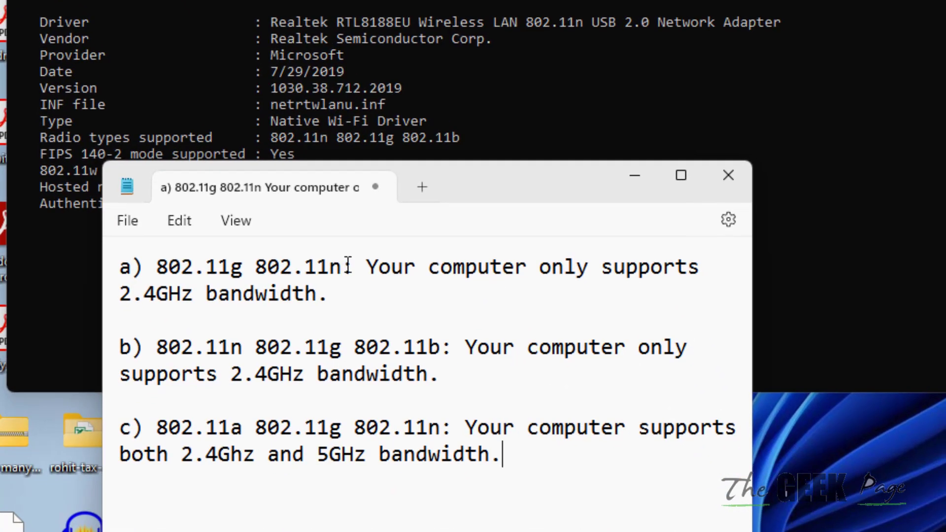
drag(354, 266, 156, 266)
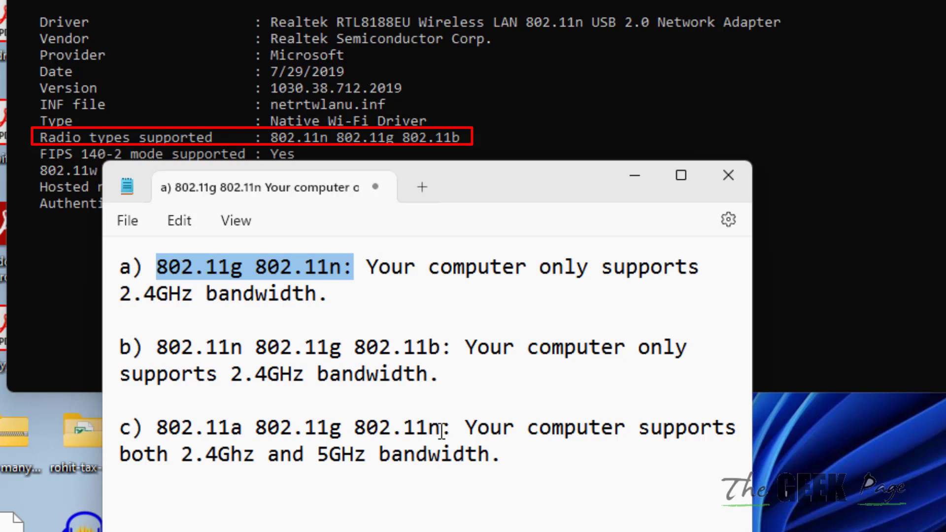
drag(452, 428, 156, 421)
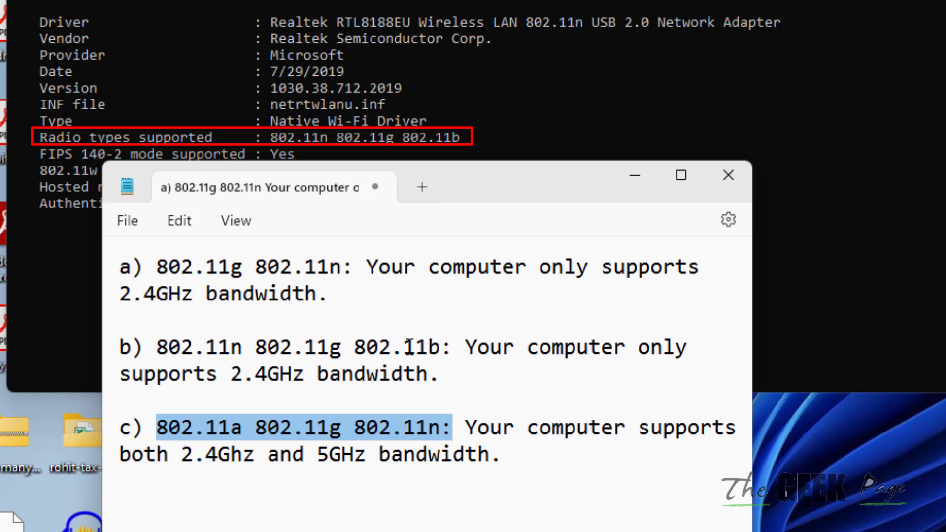
drag(456, 346, 156, 347)
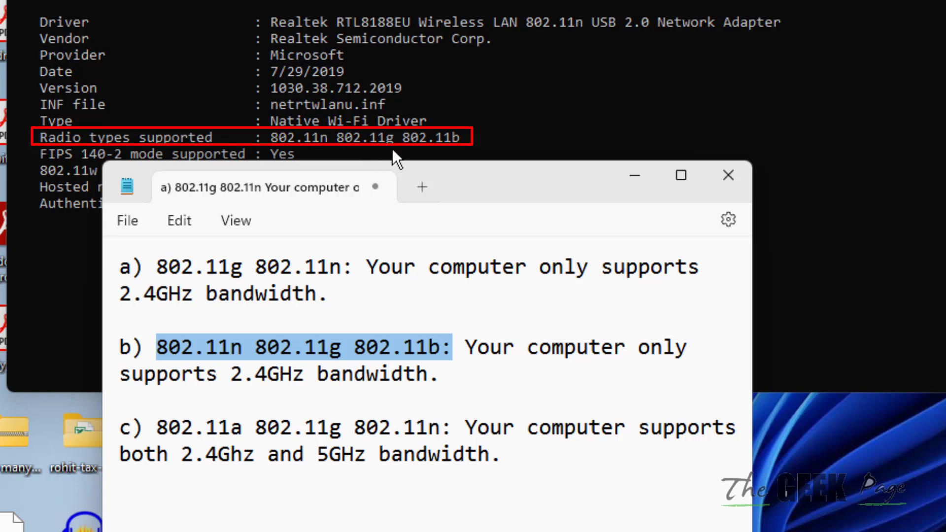
drag(440, 375, 104, 363)
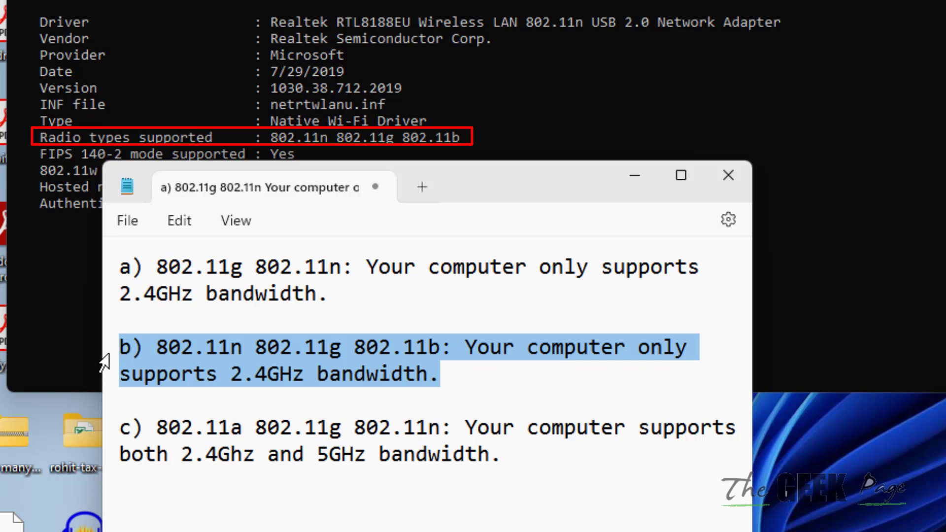
click(631, 184)
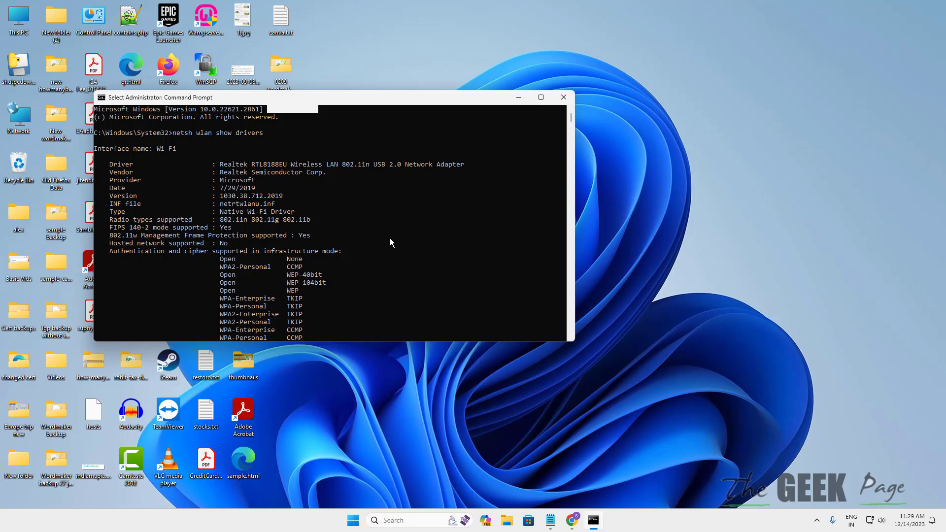
Step: Minimize the administrator Command Prompt, restore it briefly, then minimize it again
click(526, 97)
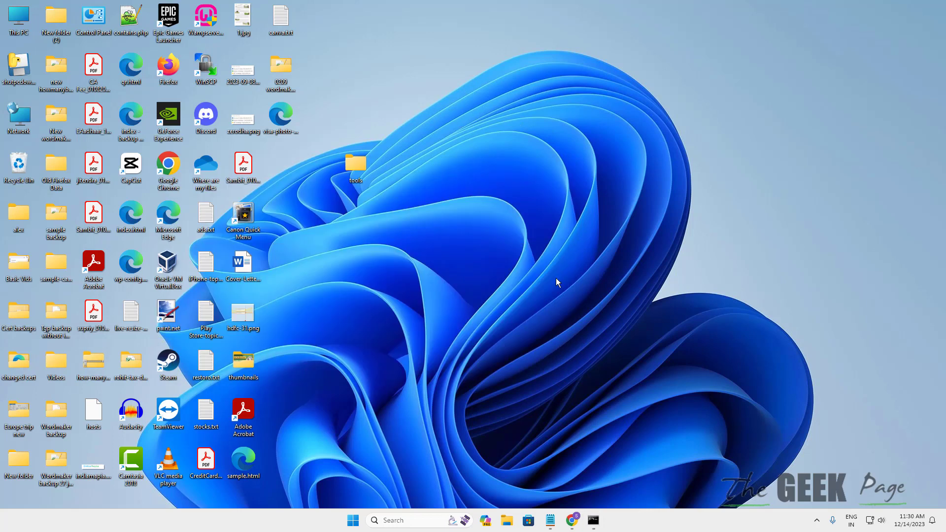
click(593, 521)
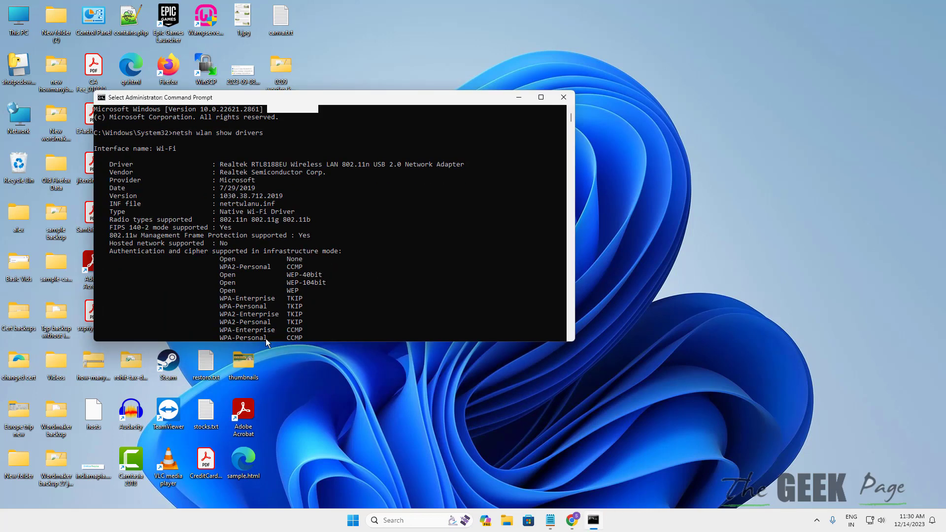
click(518, 95)
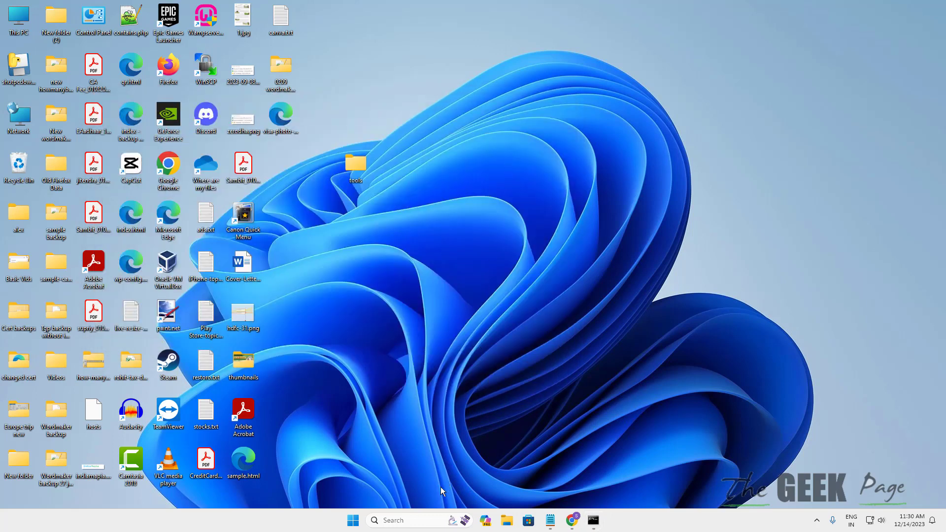
Step: Launch Device Manager from a Windows search for 'de'
click(412, 520)
text(de)
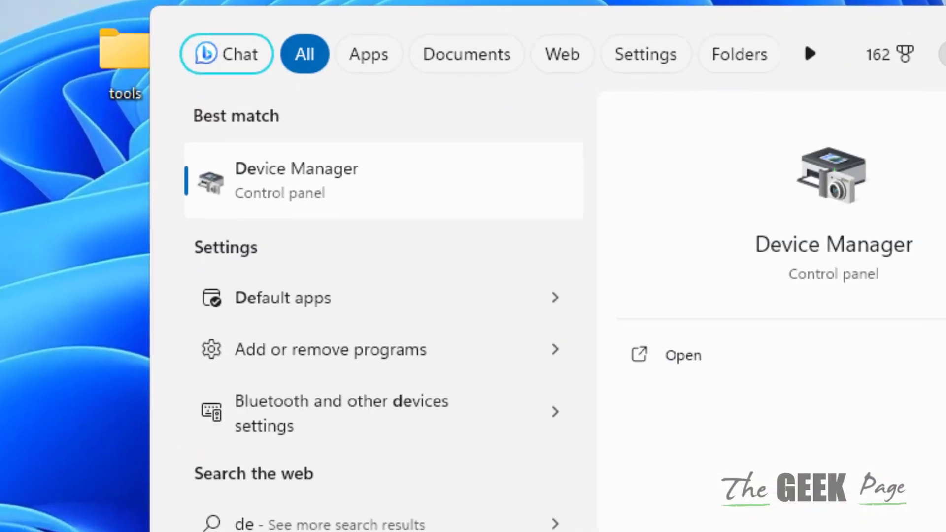
key(Return)
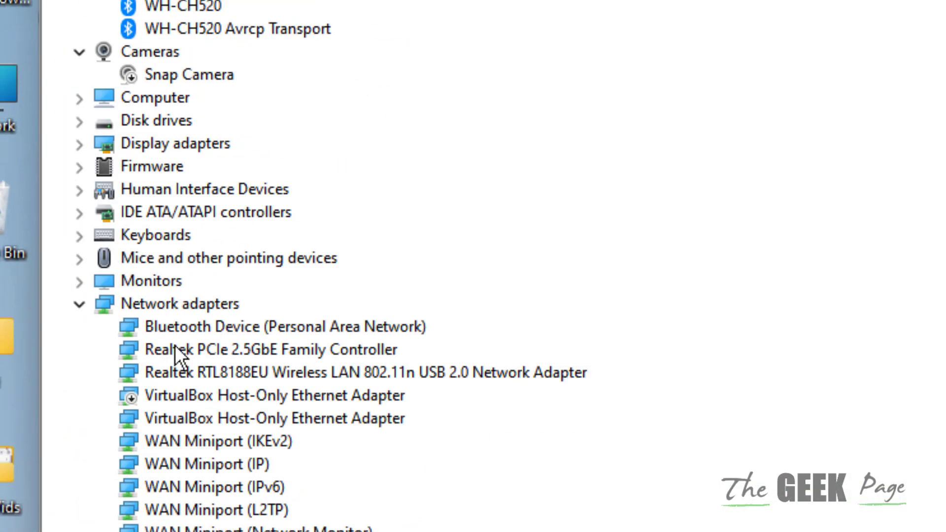
Step: Under Network adapters, open the Realtek PCIe 2.5GbE Family Controller's Properties
click(80, 305)
click(153, 304)
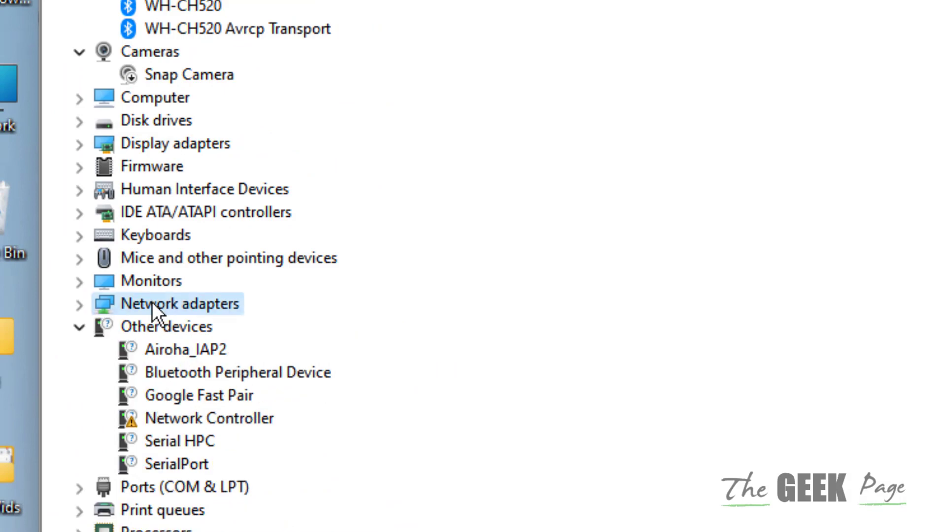
click(77, 304)
right_click(265, 262)
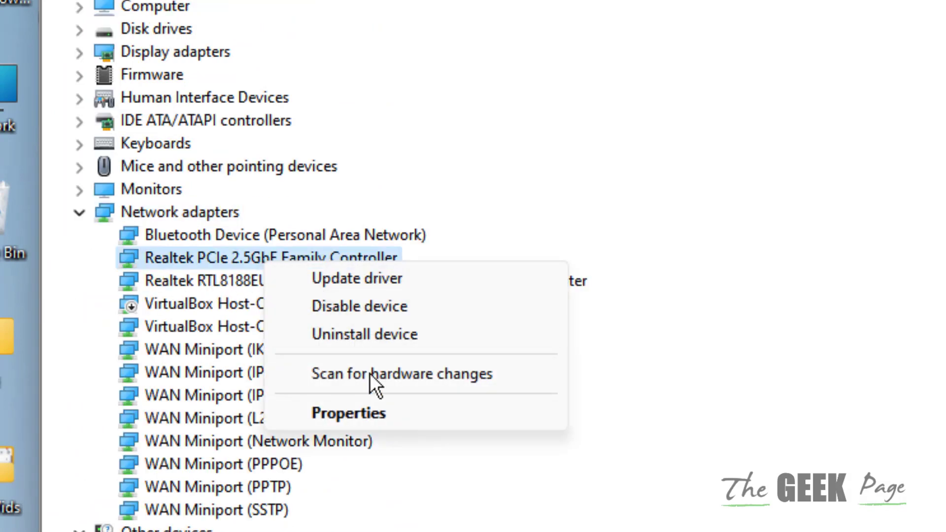
click(375, 415)
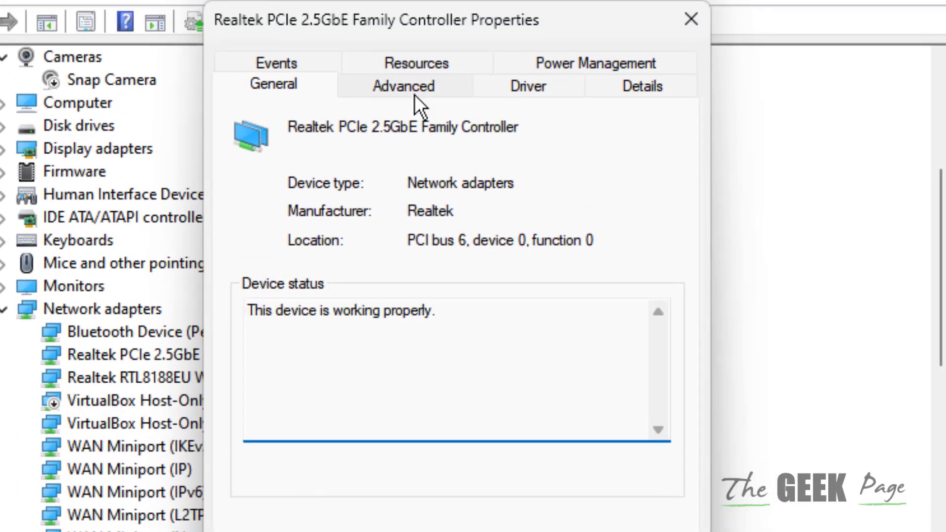
Step: Show the Realtek adapter's Advanced tab listing ARP Offload, Flow Control and other settings
click(415, 94)
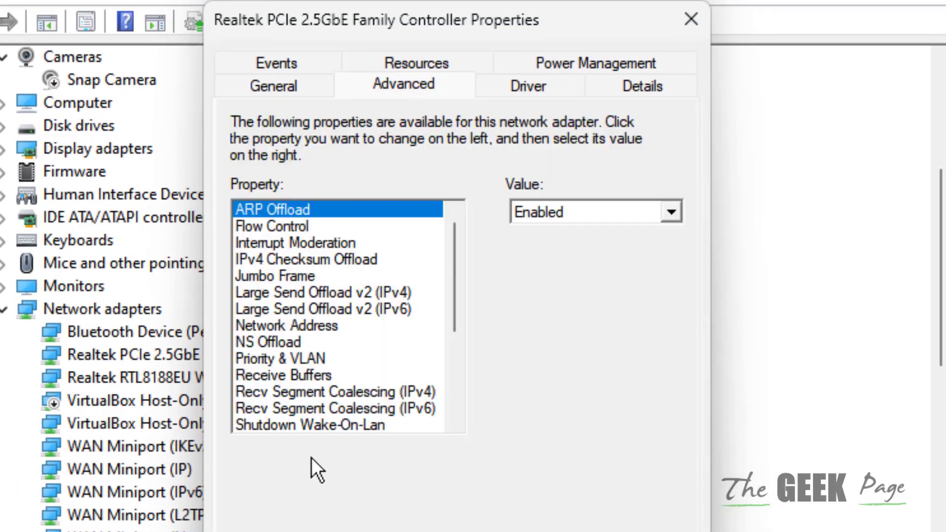